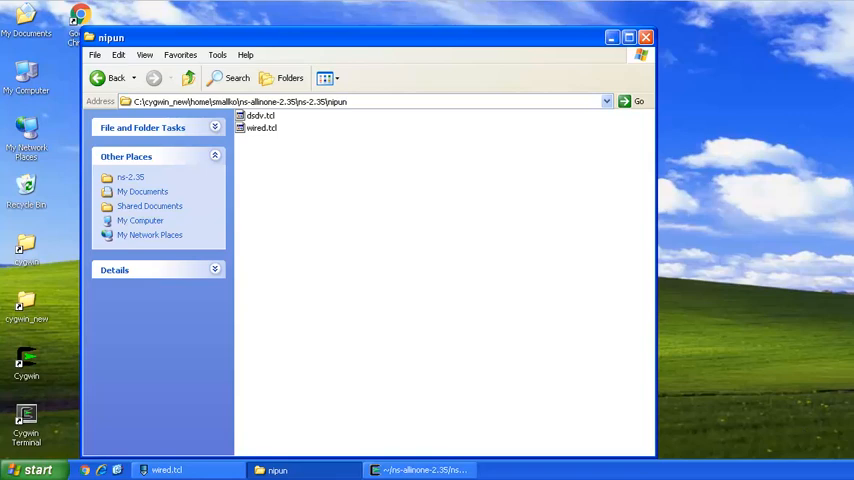
- Minimise the nipun Explorer folder, restore it briefly, and minimise it again to show the desktop
{"action": "left_click", "coordinate": [613, 38]}
{"action": "left_click", "coordinate": [611, 37]}
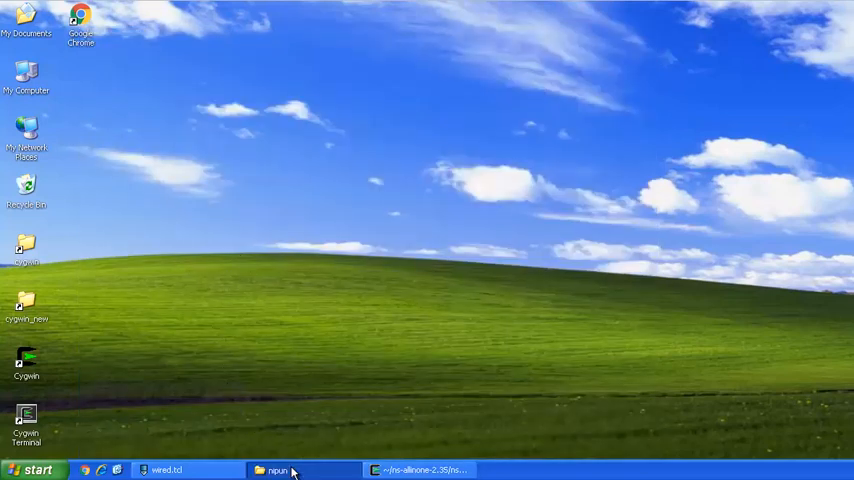
{"action": "left_click", "coordinate": [285, 469]}
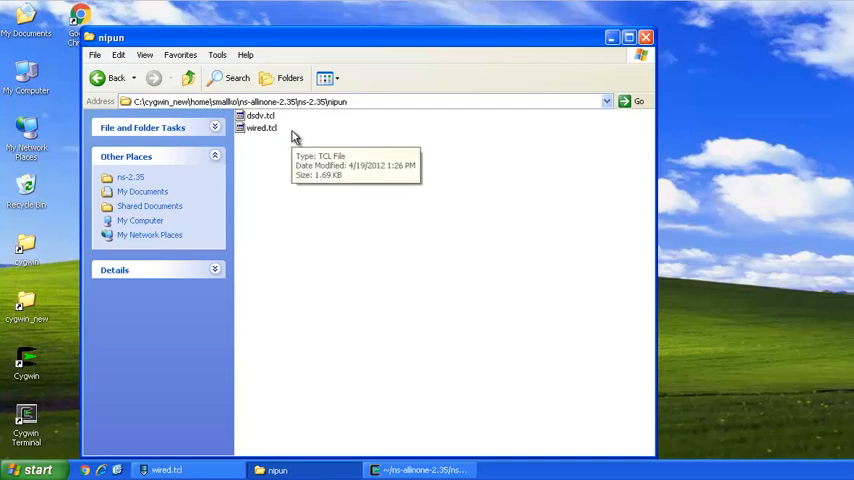
{"action": "left_click", "coordinate": [612, 38]}
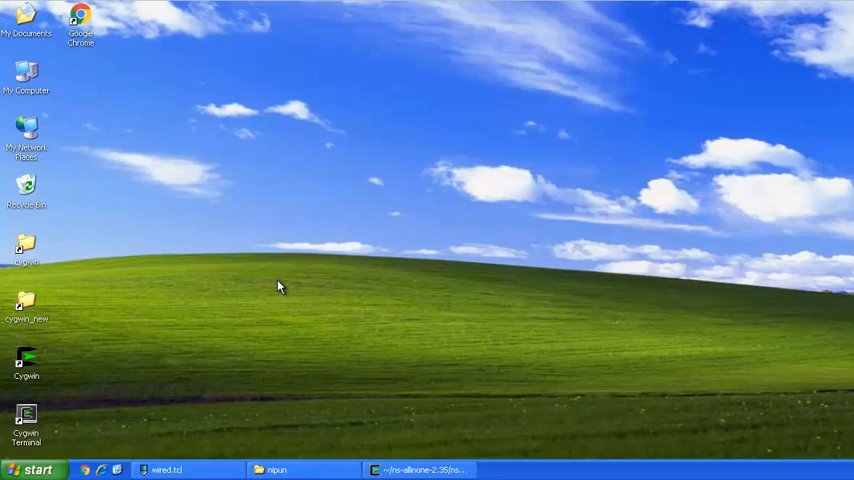
- Review dsdv.tcl and wired.tcl in PSPad, then bring the Cygwin terminal in nipun forward
{"action": "left_click", "coordinate": [166, 469]}
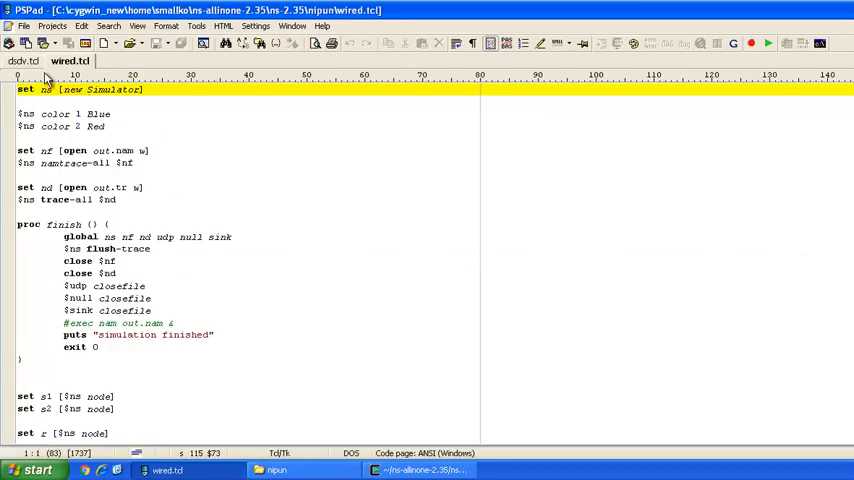
{"action": "left_click", "coordinate": [23, 61]}
{"action": "scroll", "coordinate": [242, 285], "scroll_direction": "down", "scroll_amount": 5}
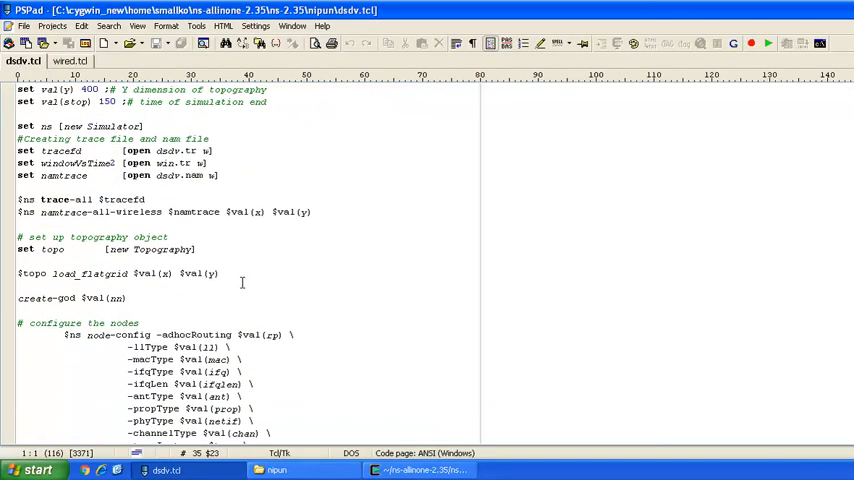
{"action": "scroll", "coordinate": [242, 285], "scroll_direction": "down", "scroll_amount": 5}
{"action": "scroll", "coordinate": [242, 285], "scroll_direction": "down", "scroll_amount": 5}
{"action": "scroll", "coordinate": [242, 285], "scroll_direction": "down", "scroll_amount": 5}
{"action": "scroll", "coordinate": [242, 285], "scroll_direction": "down", "scroll_amount": 5}
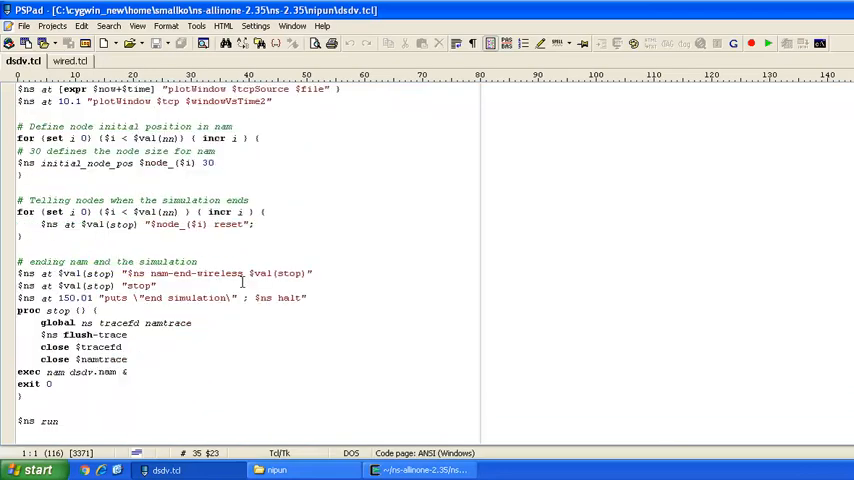
{"action": "scroll", "coordinate": [242, 282], "scroll_direction": "up", "scroll_amount": 5}
{"action": "scroll", "coordinate": [242, 282], "scroll_direction": "up", "scroll_amount": 5}
{"action": "scroll", "coordinate": [242, 282], "scroll_direction": "up", "scroll_amount": 5}
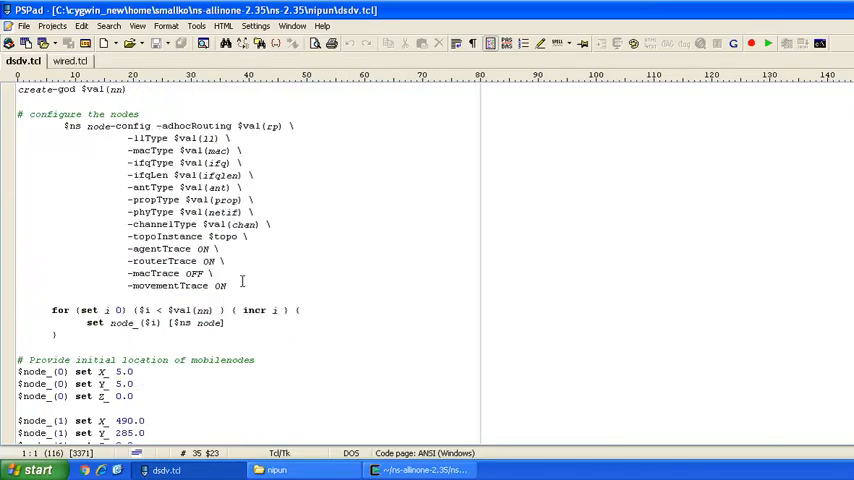
{"action": "scroll", "coordinate": [242, 282], "scroll_direction": "up", "scroll_amount": 5}
{"action": "scroll", "coordinate": [242, 282], "scroll_direction": "up", "scroll_amount": 5}
{"action": "scroll", "coordinate": [242, 282], "scroll_direction": "up", "scroll_amount": 3}
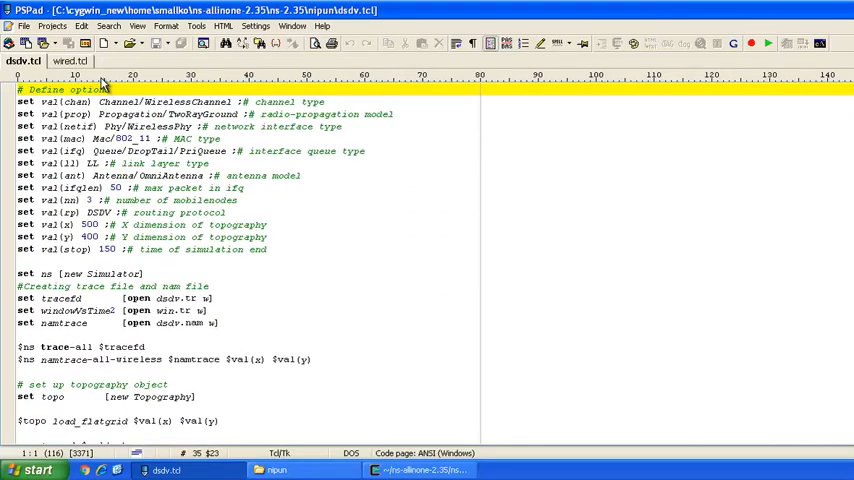
{"action": "left_click", "coordinate": [71, 61]}
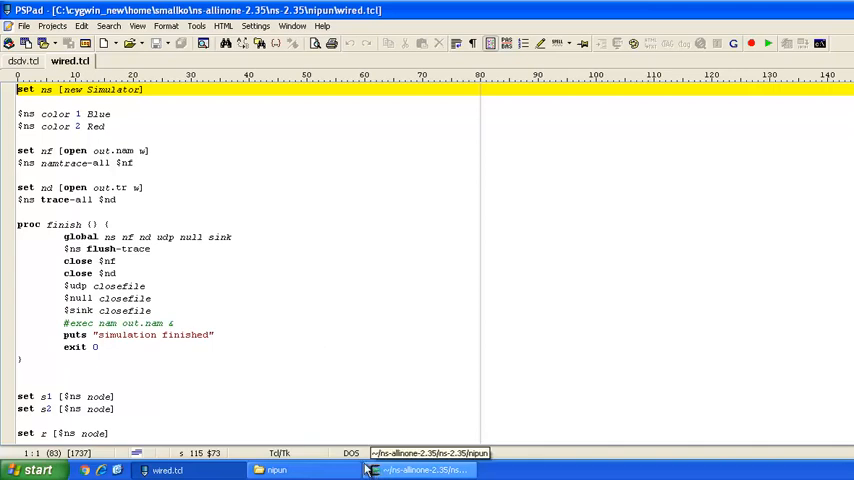
{"action": "left_click", "coordinate": [24, 61]}
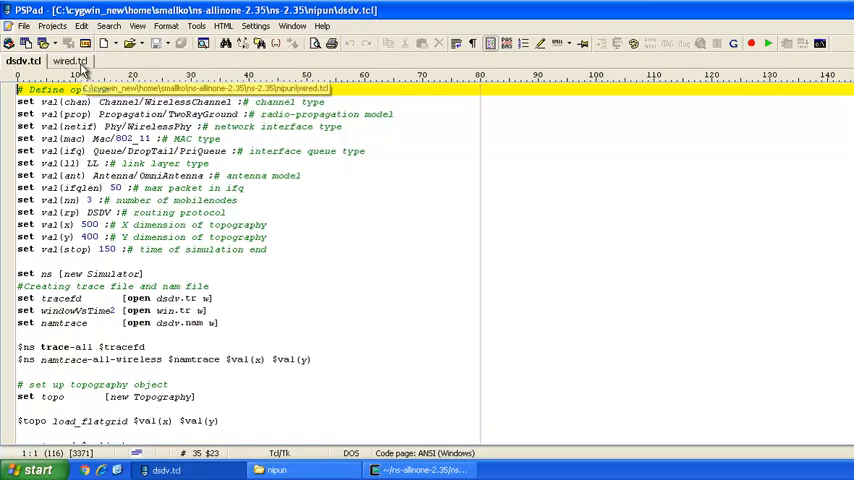
{"action": "left_click", "coordinate": [385, 471]}
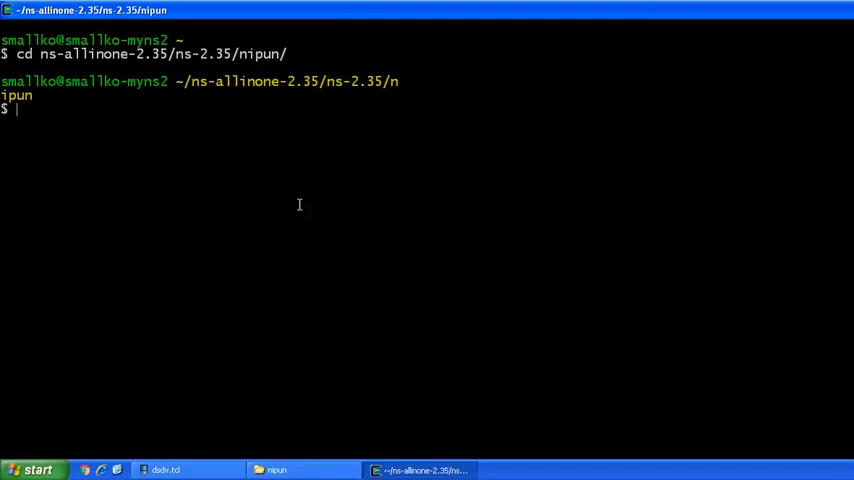
{"action": "type", "text": "ls"}
- List the nipun folder with ls and run ns dsdv.tcl; nam reports no display available
{"action": "key", "text": "Return"}
{"action": "type", "text": "n"}
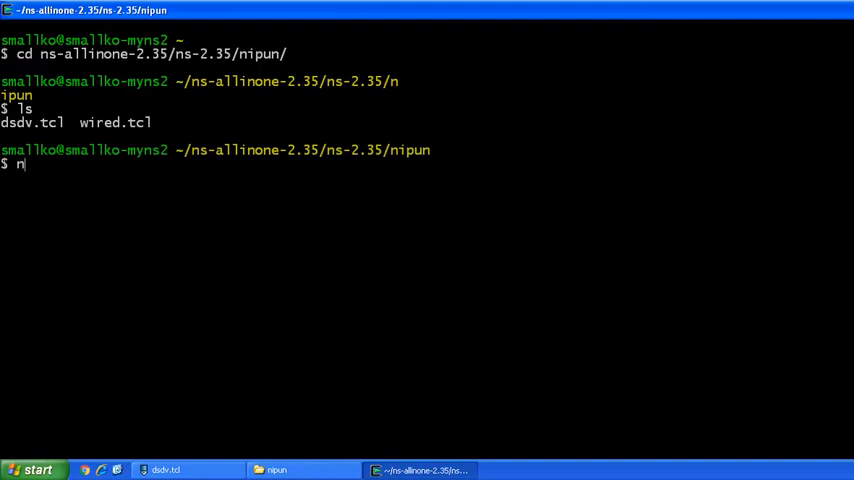
{"action": "type", "text": "s ds"}
{"action": "key", "text": "Tab"}
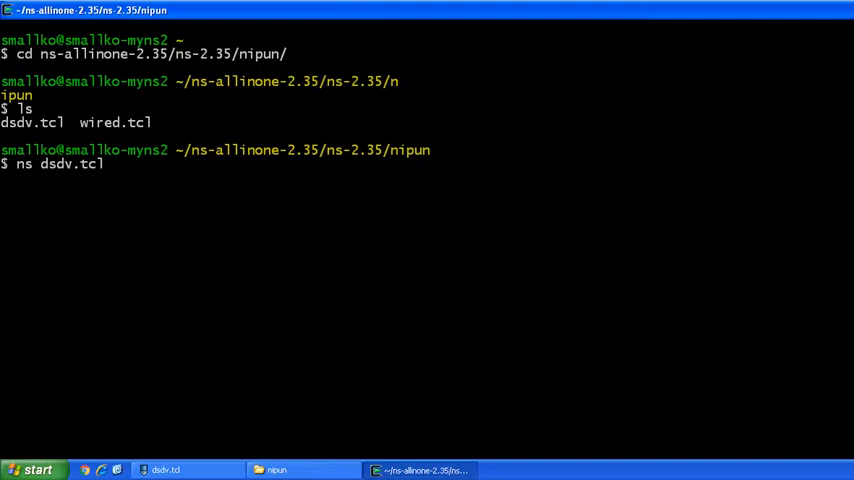
{"action": "key", "text": "Return"}
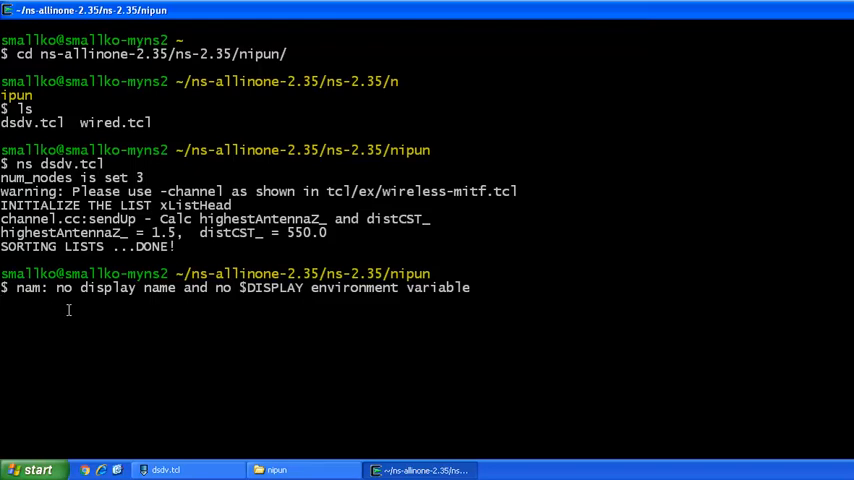
- Check that dsdv.nam and dsdv.tr appeared in the nipun folder, then minimise Explorer
{"action": "left_click", "coordinate": [291, 471]}
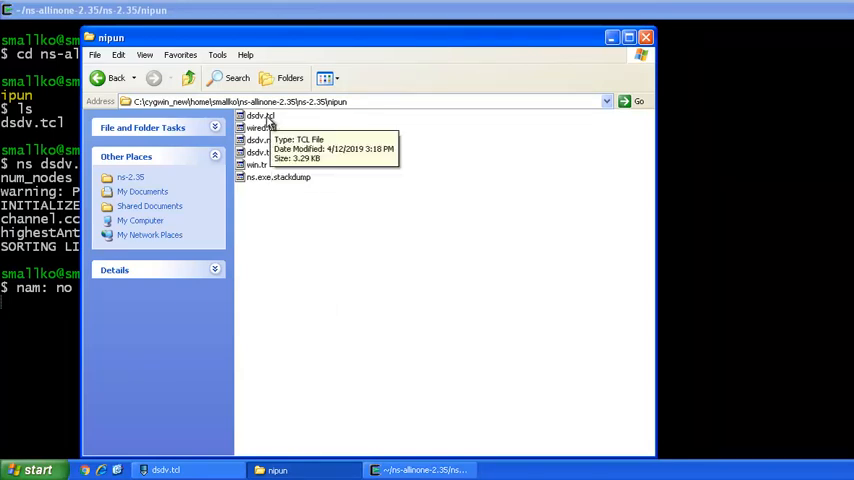
{"action": "left_click", "coordinate": [262, 116]}
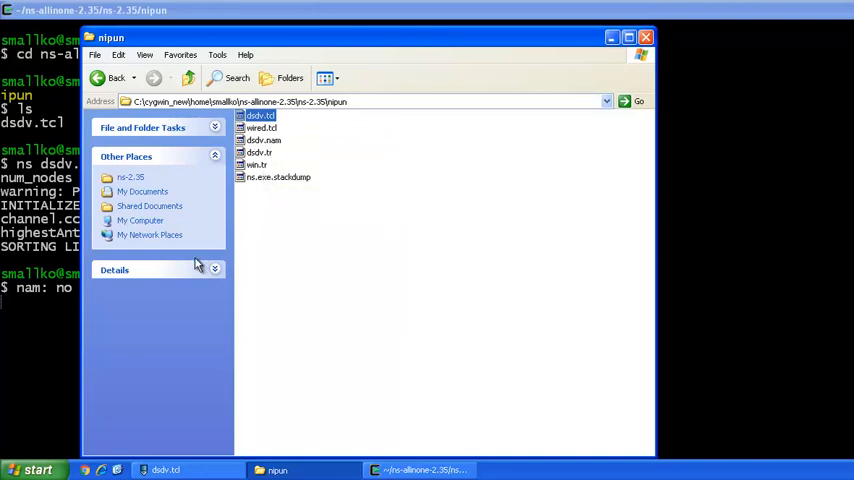
{"action": "left_click", "coordinate": [165, 469]}
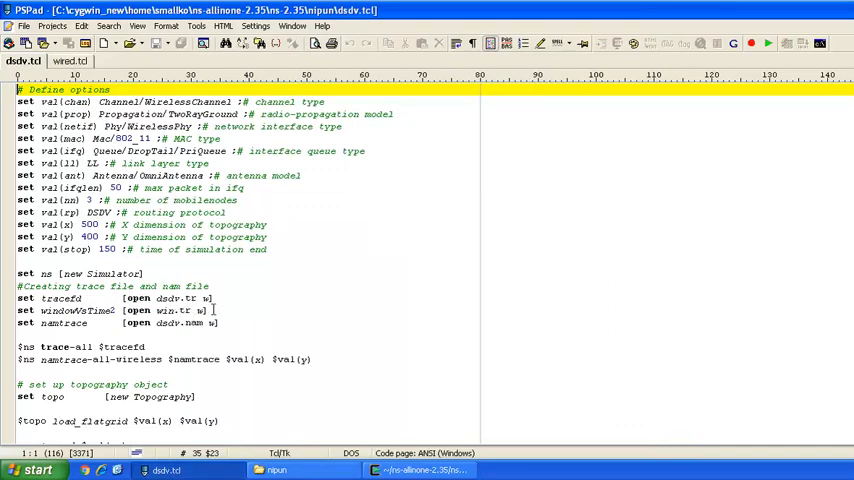
{"action": "left_click", "coordinate": [320, 473]}
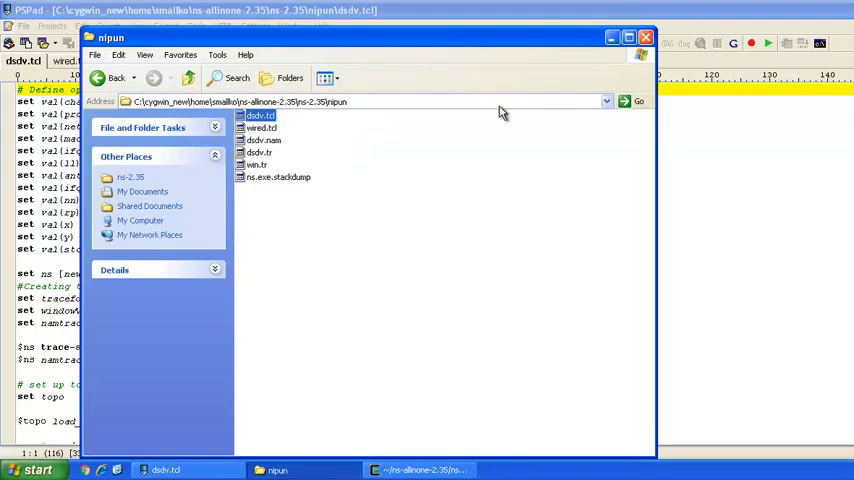
{"action": "left_click", "coordinate": [612, 38]}
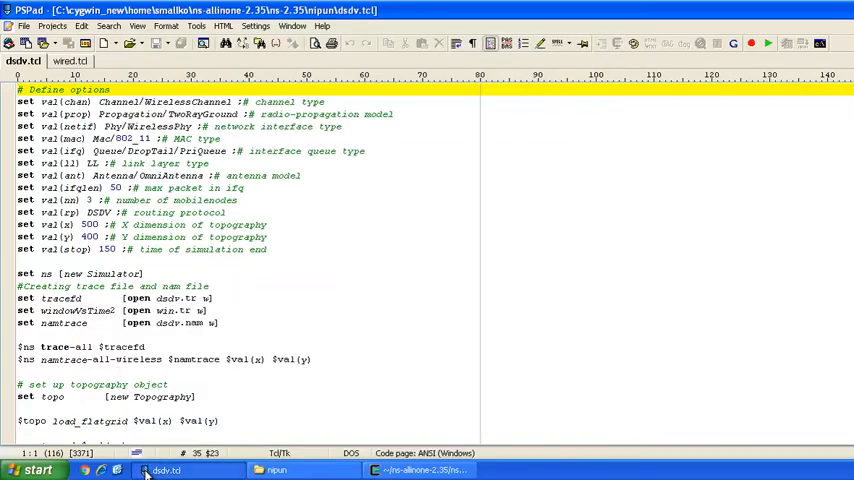
- Cancel the stalled nam command in the Cygwin terminal with Ctrl+C
{"action": "left_click", "coordinate": [390, 470]}
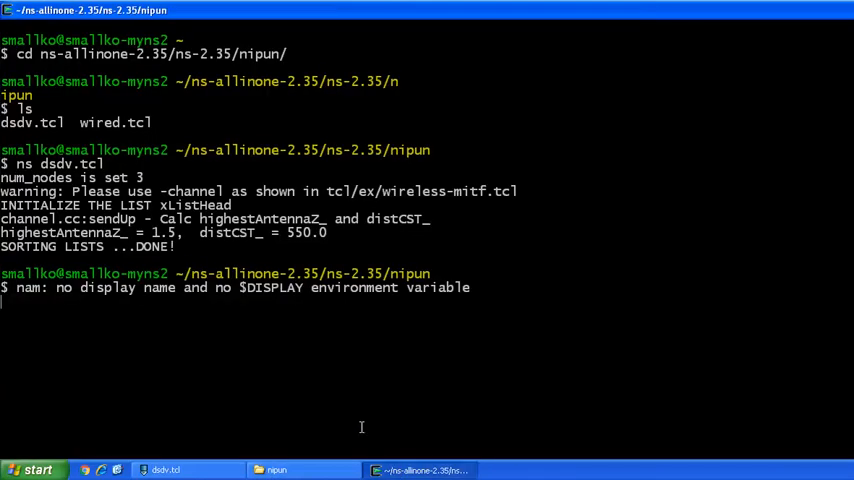
{"action": "key", "text": "ctrl+c"}
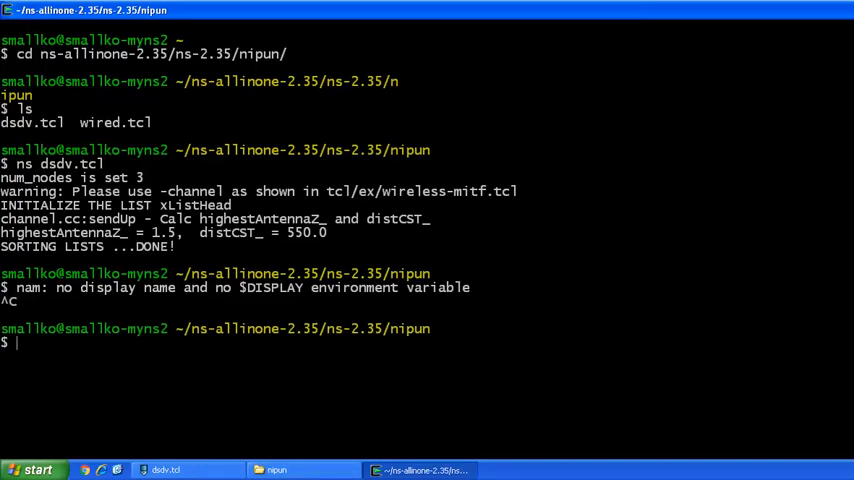
{"action": "type", "text": "start"}
{"action": "type", "text": "xw"}
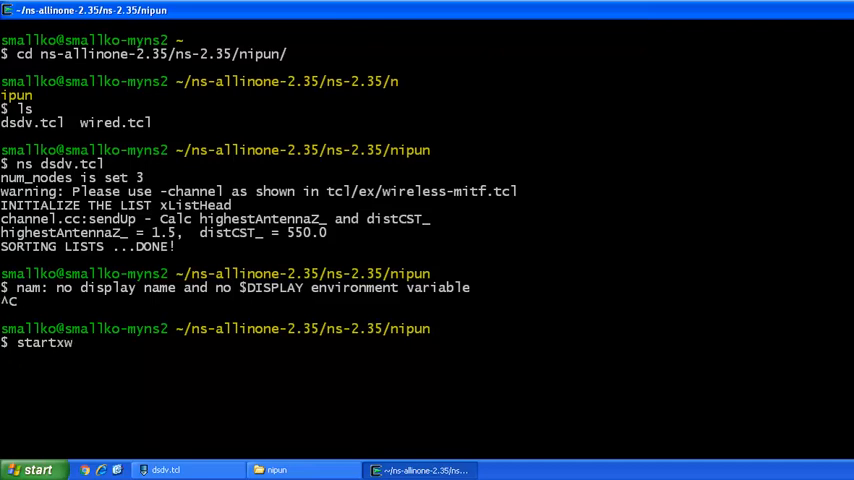
{"action": "type", "text": "in"}
- Run startxwin to launch the X server and an xterm at the ns-2.35/nipun prompt
{"action": "key", "text": "Return"}
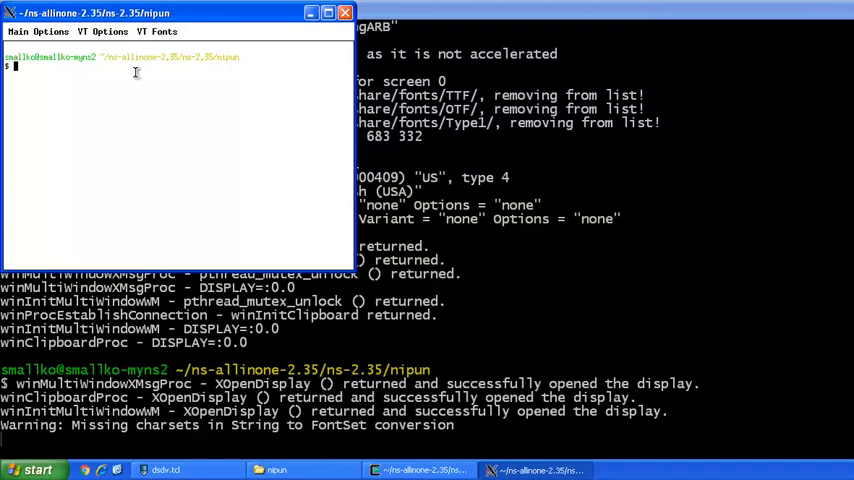
{"action": "type", "text": "ns"}
{"action": "type", "text": " dsdv."}
{"action": "type", "text": "t"}
{"action": "type", "text": "cl"}
- Run ns dsdv.tcl in the xterm so the Nam Console and dsdv.nam animator open
{"action": "key", "text": "Return"}
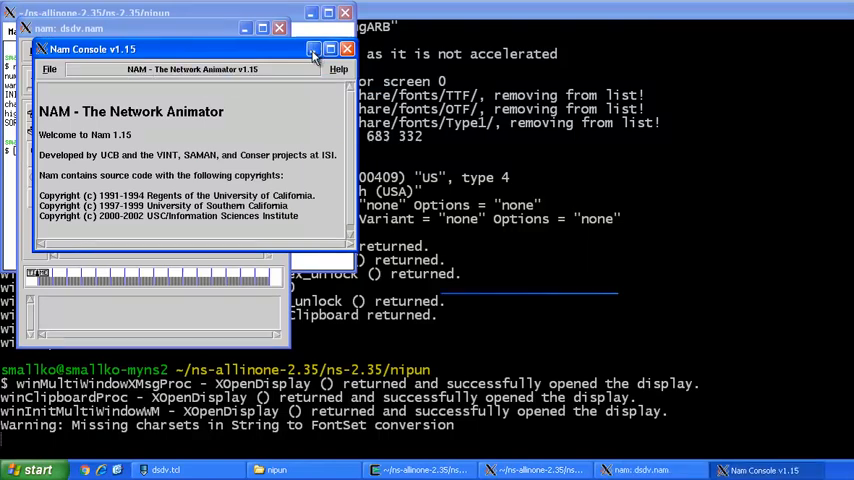
- Minimise the Nam Console, maximise the dsdv.nam animator and play the animation of nodes 0–2
{"action": "left_click", "coordinate": [313, 52]}
{"action": "left_click", "coordinate": [262, 29]}
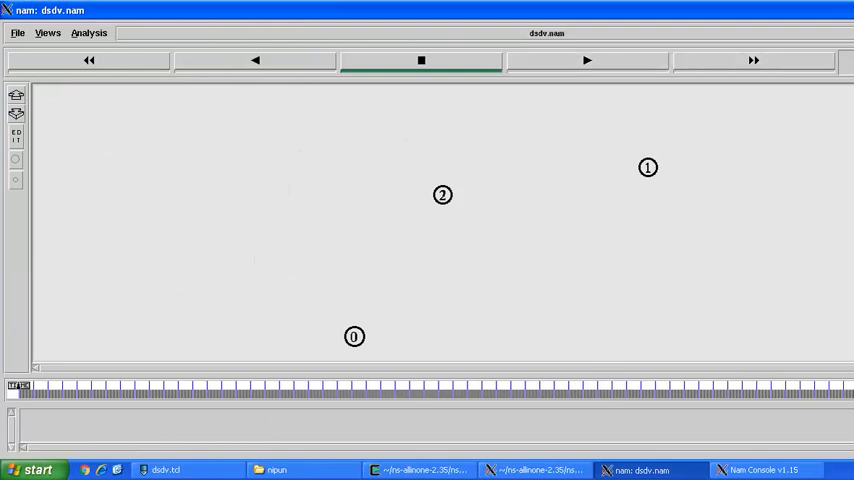
{"action": "left_click", "coordinate": [570, 60]}
{"action": "type", "text": "ns wire"}
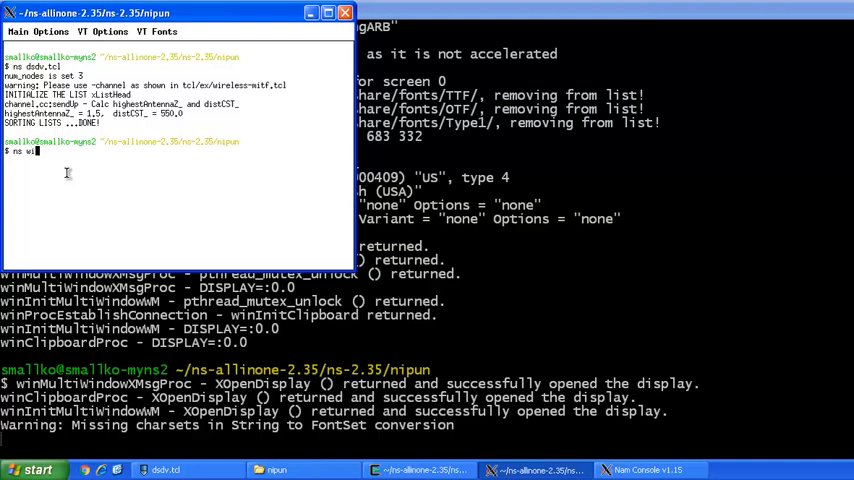
{"action": "type", "text": "d.tcl"}
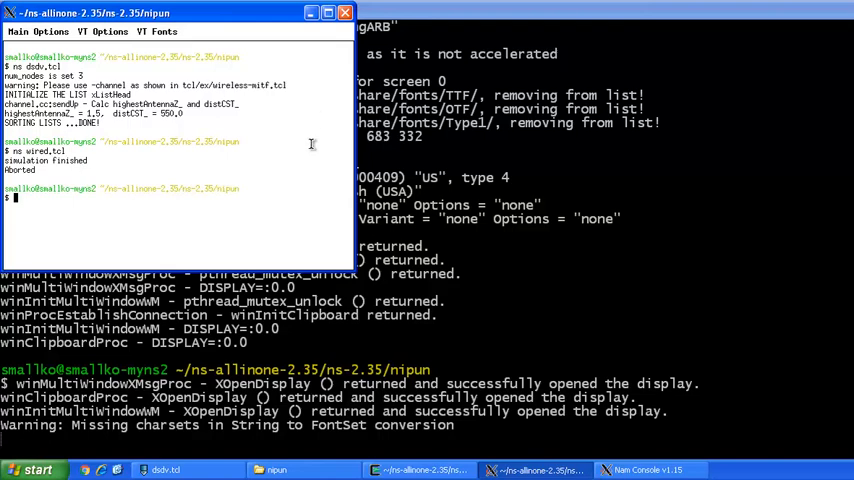
- Uncomment the exec nam out.nam & line in wired.tcl's finish procedure and save the file
{"action": "left_click", "coordinate": [160, 469]}
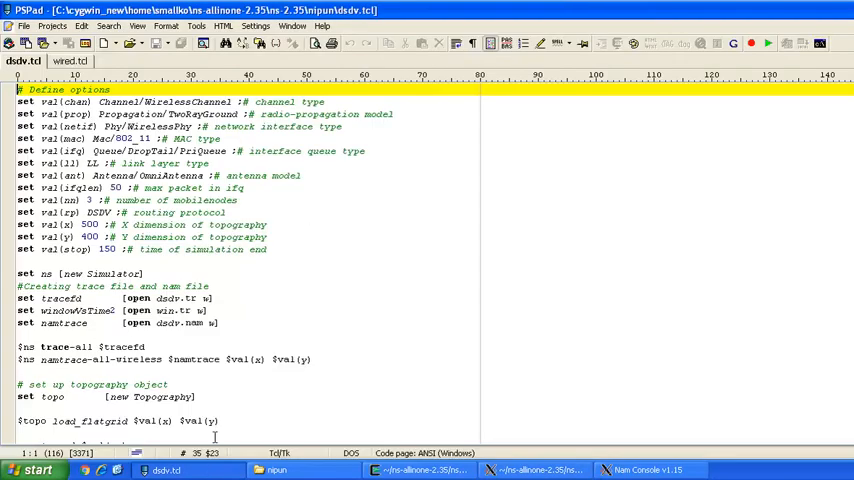
{"action": "left_click", "coordinate": [70, 61]}
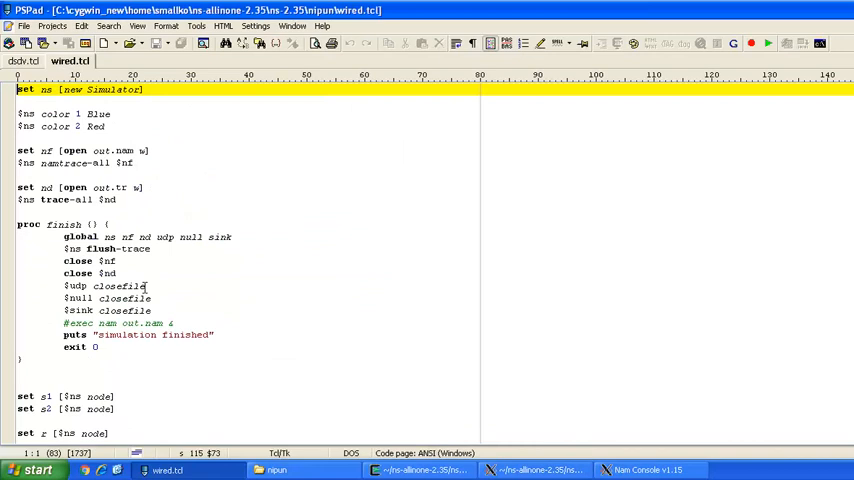
{"action": "left_click", "coordinate": [92, 323]}
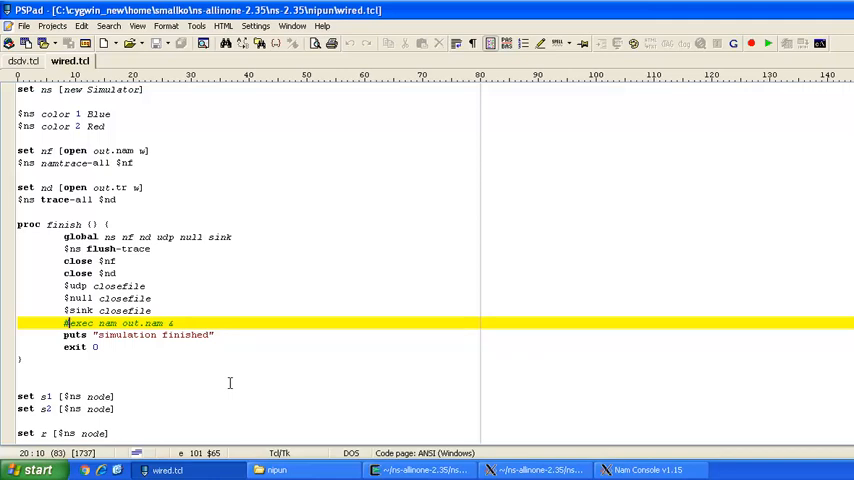
{"action": "key", "text": "BackSpace"}
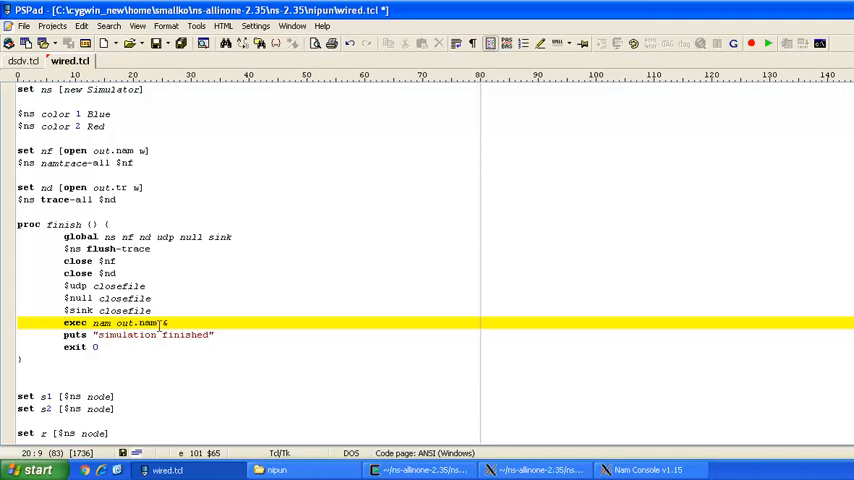
{"action": "left_click", "coordinate": [22, 26]}
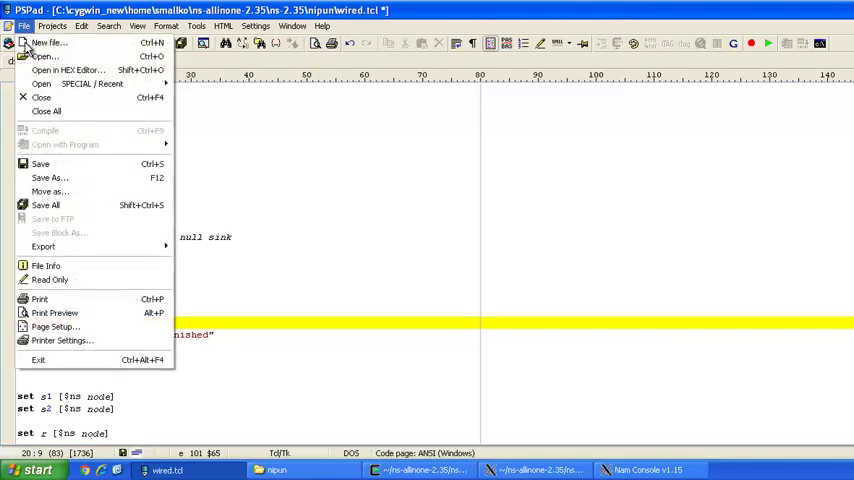
{"action": "left_click", "coordinate": [41, 164]}
- Recall and rerun ns wired.tcl in the xterm so its NAM animator of nodes 0–3 opens
{"action": "left_click", "coordinate": [645, 470]}
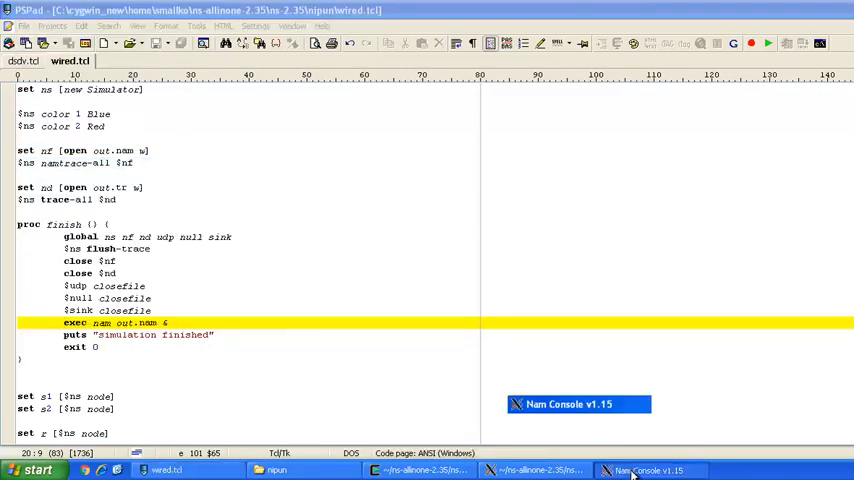
{"action": "left_click", "coordinate": [530, 470]}
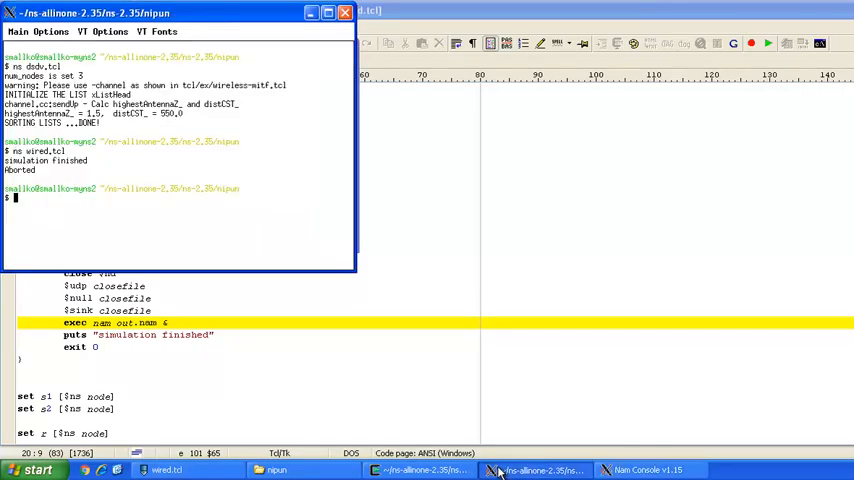
{"action": "key", "text": "Up"}
{"action": "key", "text": "Return"}
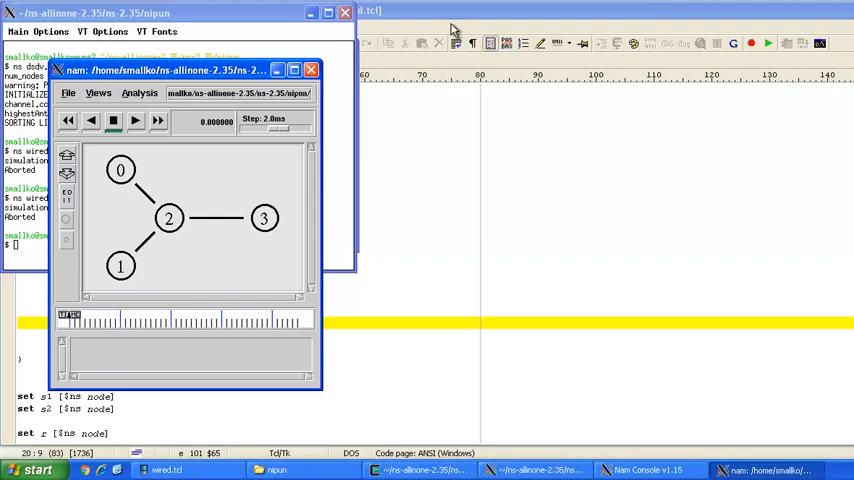
- Maximise the out.nam animator, play packets flowing through node 2 to node 3, then close it
{"action": "left_click", "coordinate": [293, 69]}
{"action": "left_click", "coordinate": [587, 60]}
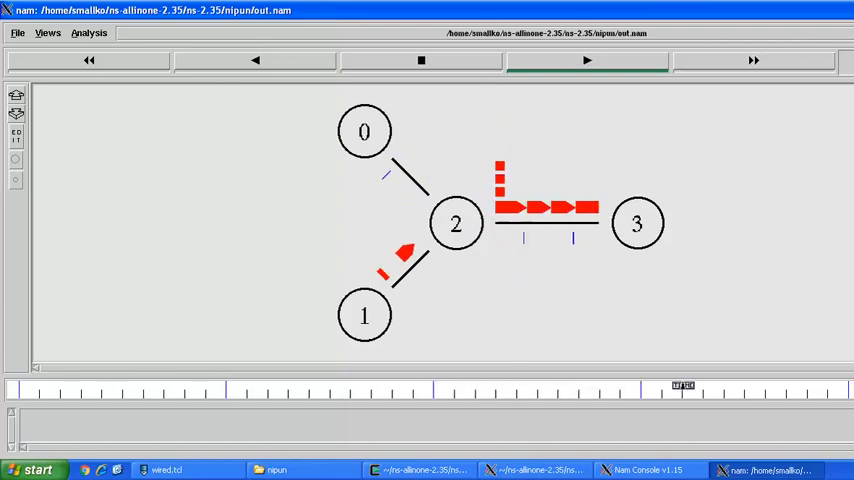
{"action": "key", "text": "alt+F4"}
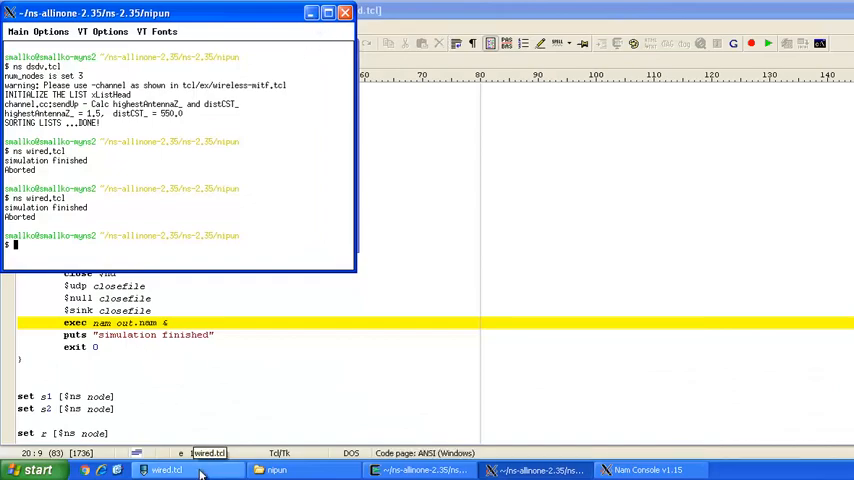
- Bring the Cygwin Terminal showing the X server startup log back to the front
{"action": "left_click", "coordinate": [418, 470]}
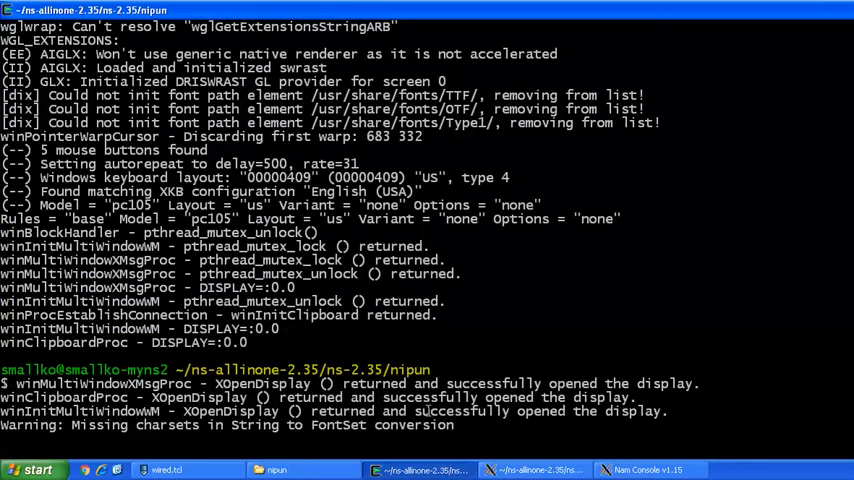